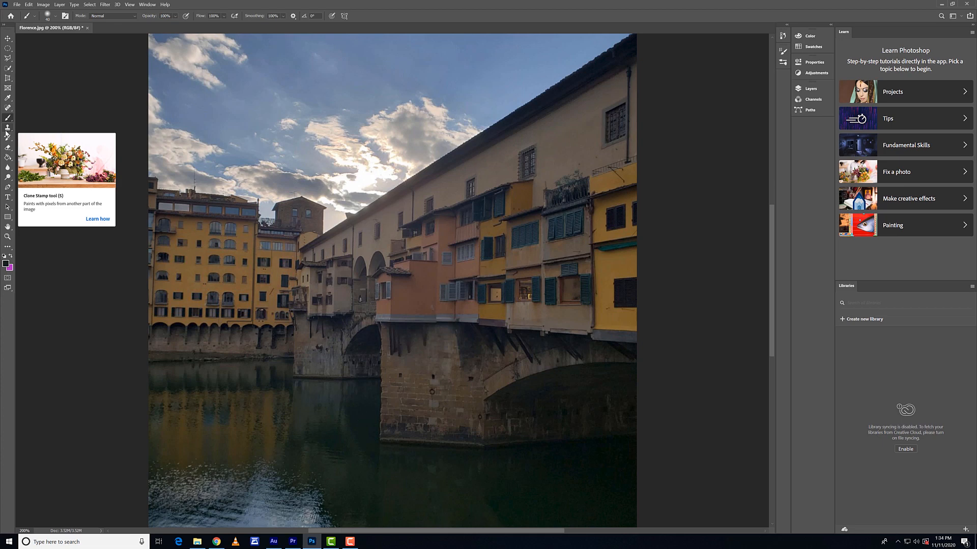
- Activate the Clone Stamp tool and sample the small shuttered window of the orange house on the bridge
click(6, 131)
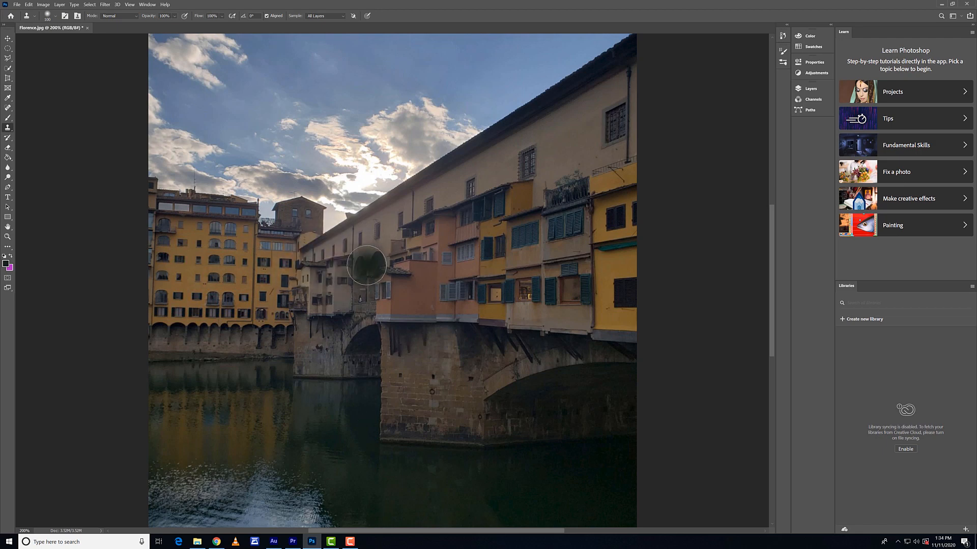
drag(343, 262, 351, 261)
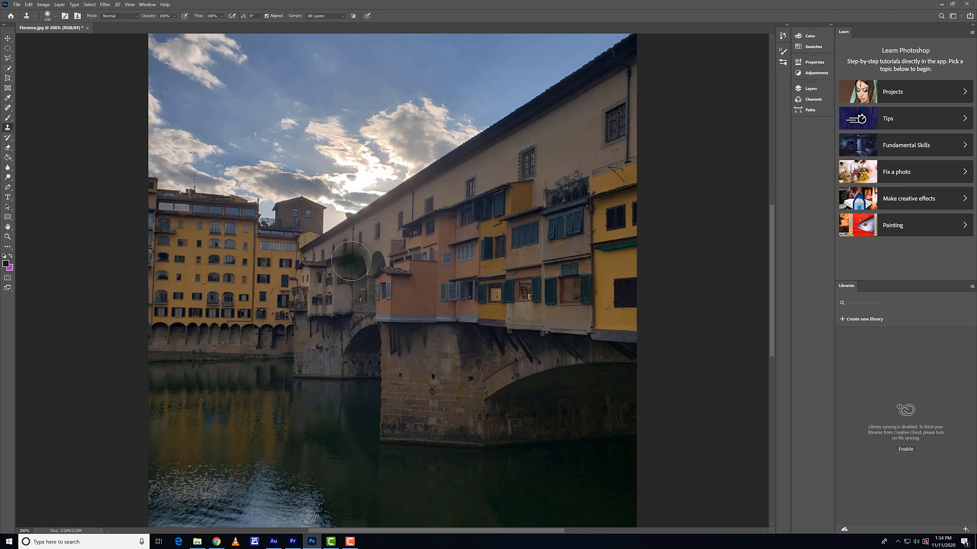
drag(351, 262, 357, 263)
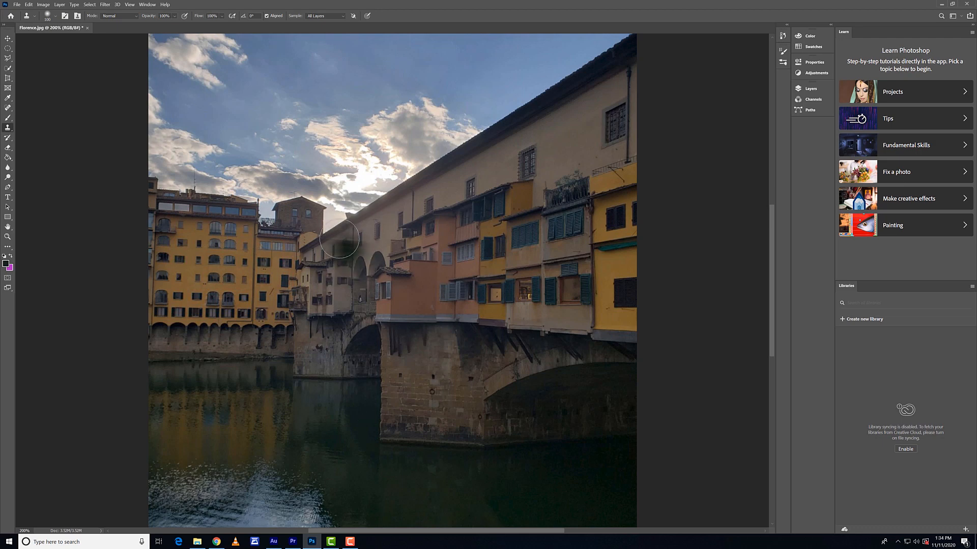
mouse_move(396, 322)
mouse_down()
mouse_move(449, 255)
mouse_move(443, 244)
mouse_move(428, 252)
mouse_move(470, 272)
mouse_move(442, 273)
mouse_move(442, 253)
mouse_move(439, 298)
mouse_move(448, 297)
mouse_move(416, 287)
mouse_up()
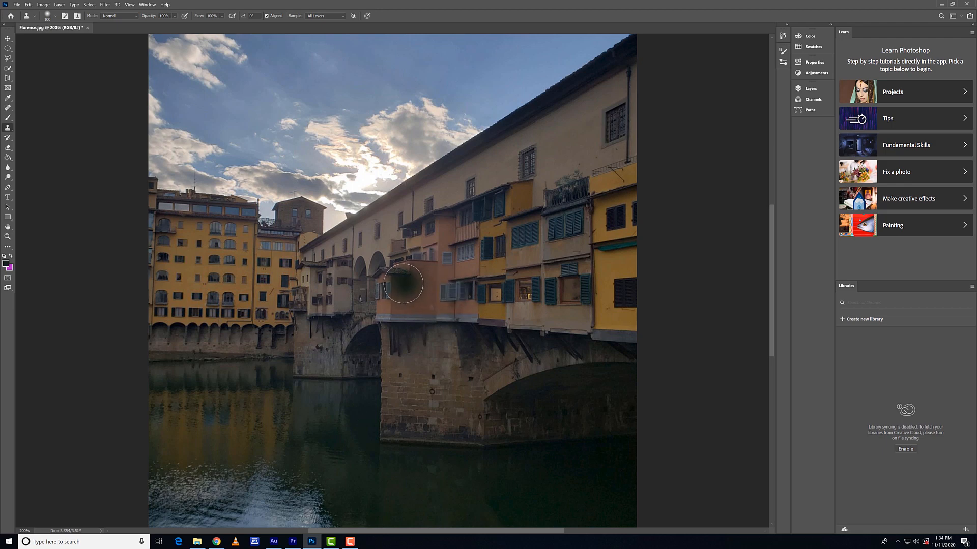
alt+click(395, 283)
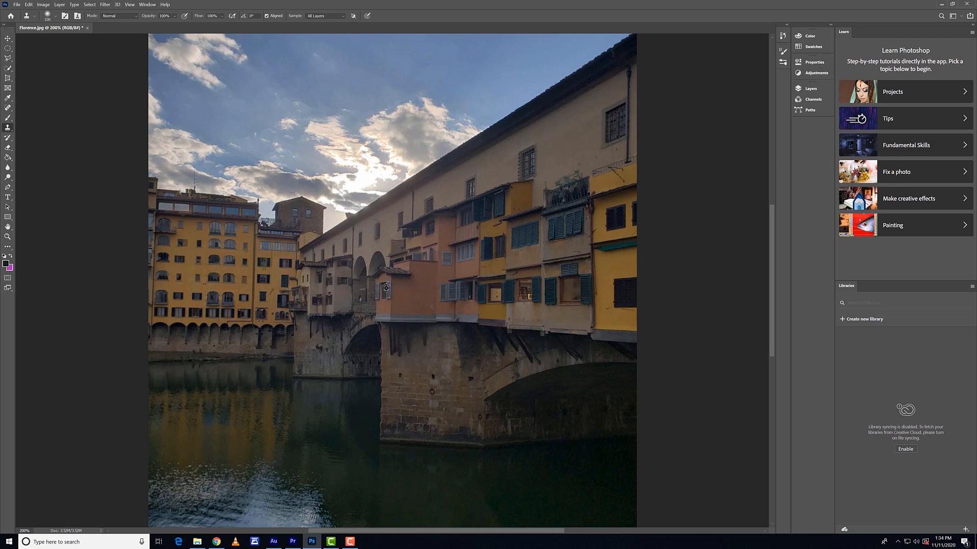
- Try stamping the sampled window at several spots in the cloudy sky, undoing each stamp
click(296, 186)
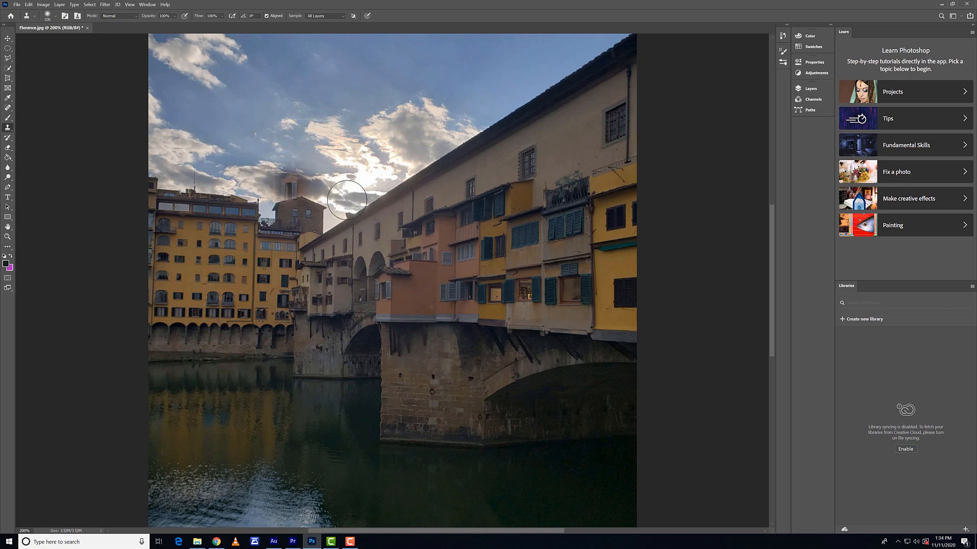
key(ctrl+z)
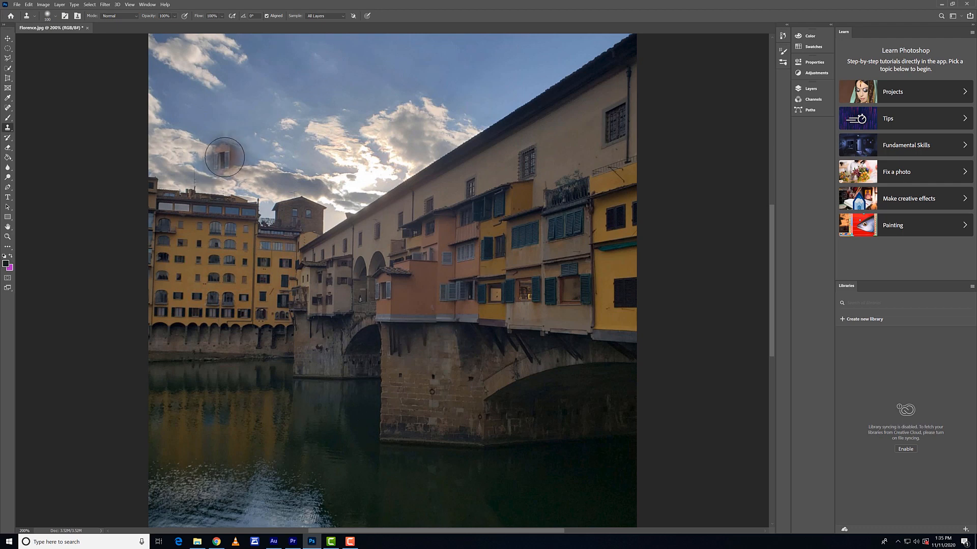
click(300, 140)
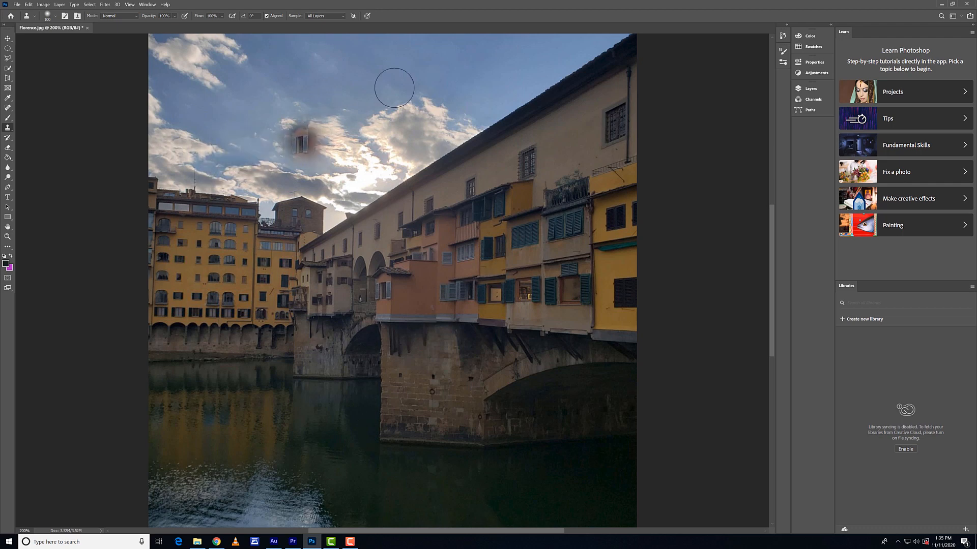
key(ctrl+z)
click(285, 108)
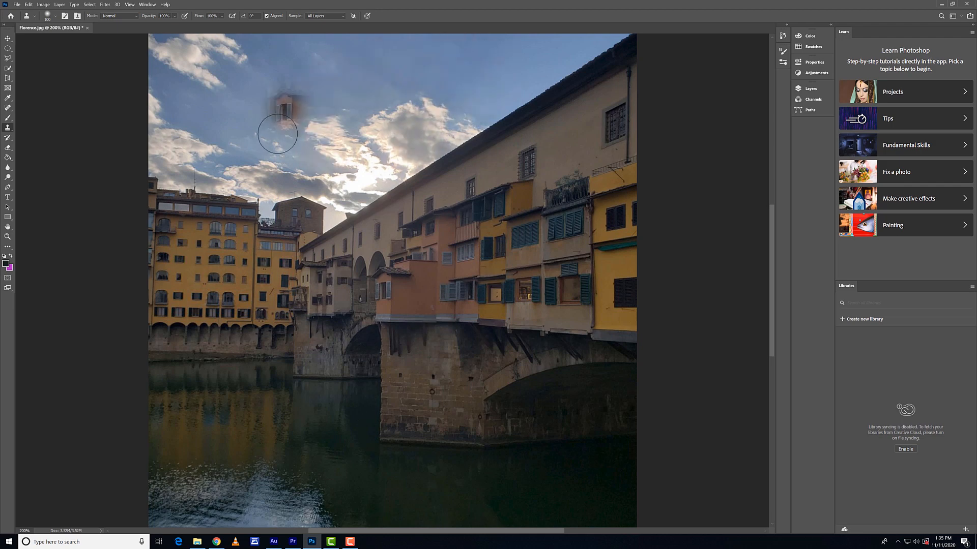
key(ctrl+z)
click(198, 158)
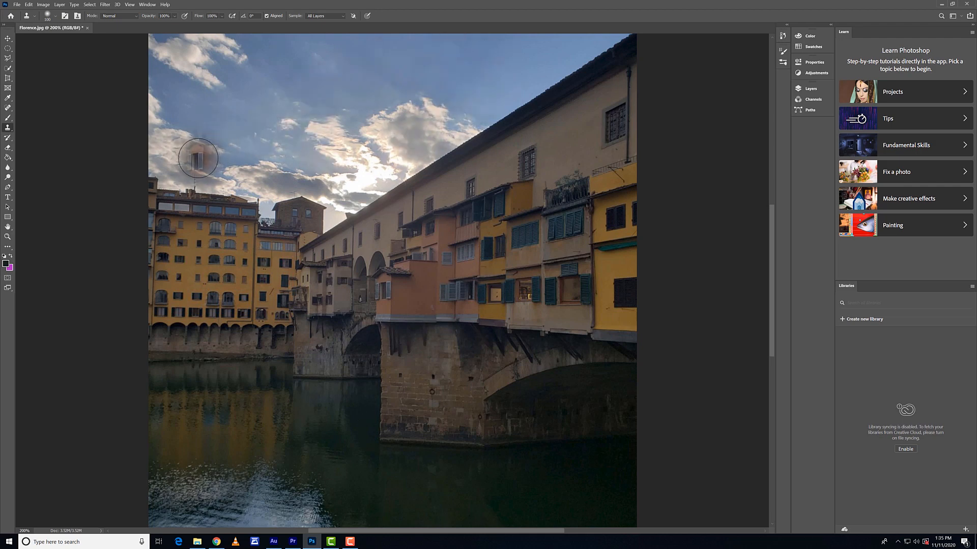
key(ctrl+z)
click(217, 143)
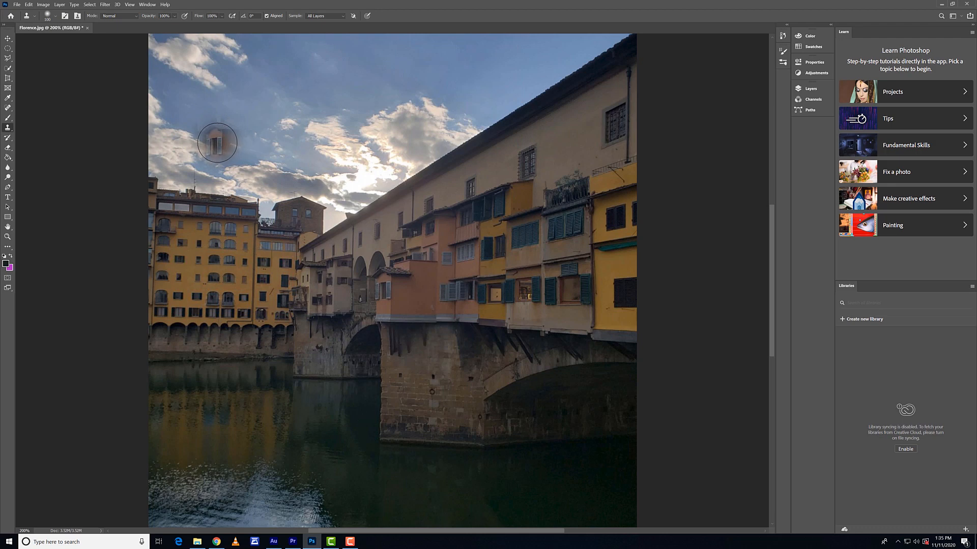
key(ctrl+z)
- Stamp the window into the sky above the yellow building, and undo the extra stamps tried beside it
click(213, 142)
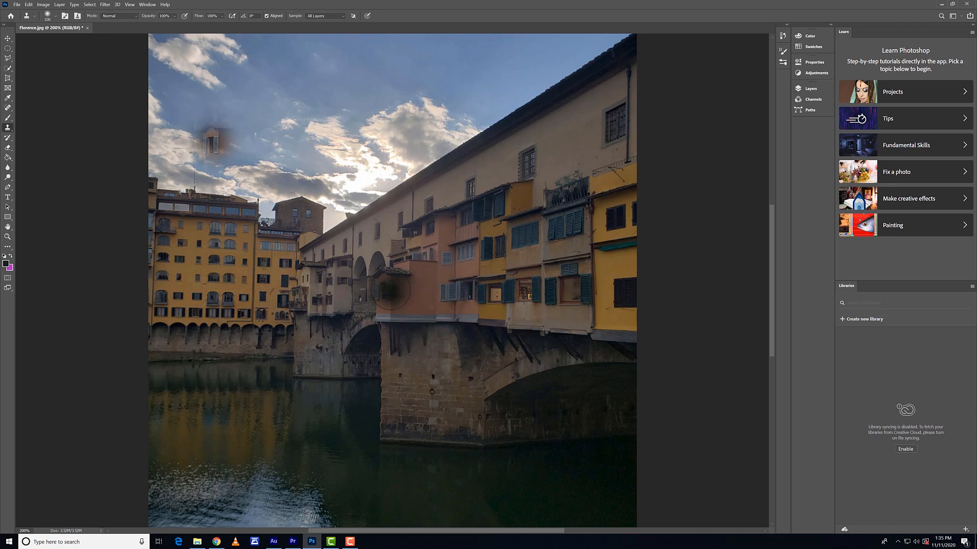
click(252, 169)
key(ctrl+z)
click(233, 157)
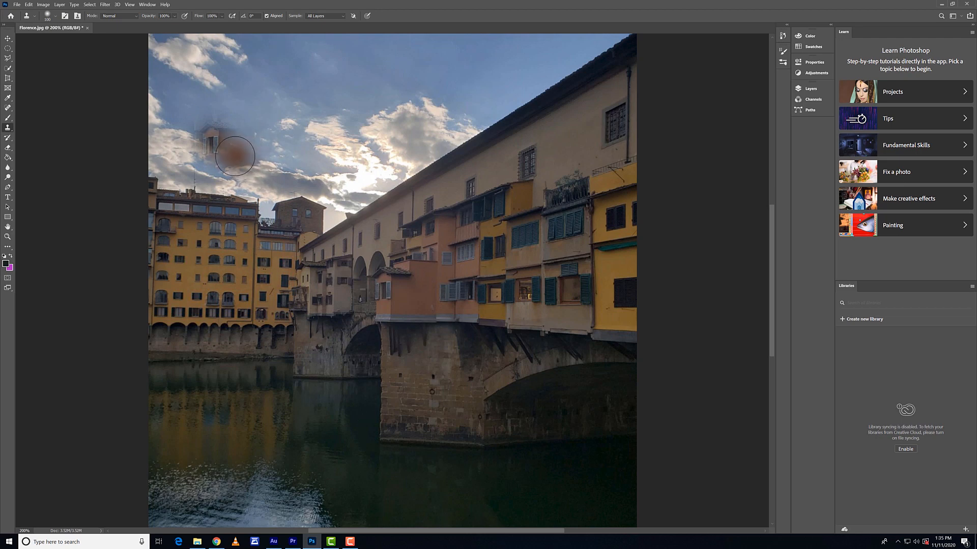
key(ctrl+z)
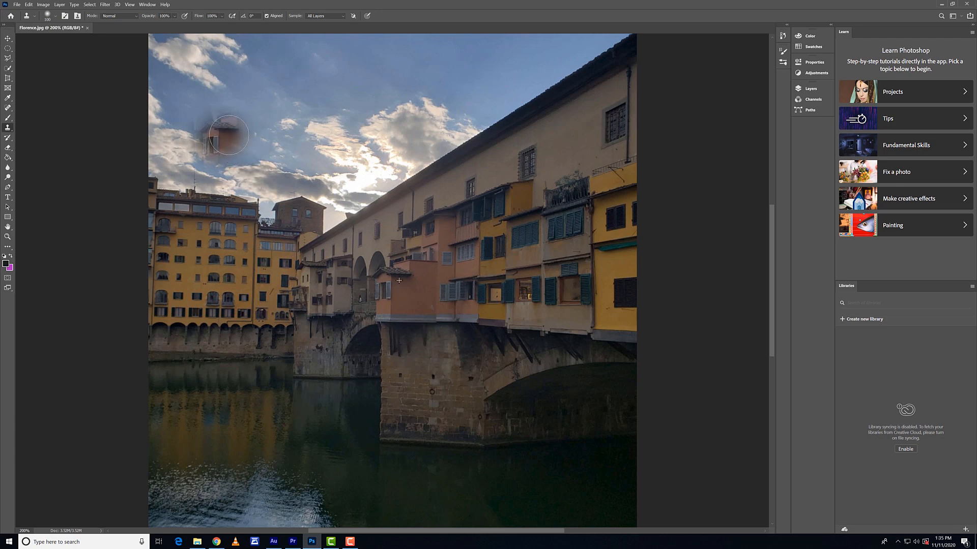
- Clone a large section of the bridge houses across the sky, undoing the stray stamp on the orange house
mouse_move(219, 135)
mouse_down()
mouse_move(366, 137)
mouse_move(300, 153)
mouse_move(311, 173)
mouse_move(300, 219)
mouse_move(264, 153)
mouse_move(402, 167)
mouse_move(417, 81)
mouse_move(361, 70)
mouse_move(239, 102)
mouse_move(249, 66)
mouse_move(194, 133)
mouse_move(232, 98)
mouse_move(217, 119)
mouse_move(227, 131)
mouse_up()
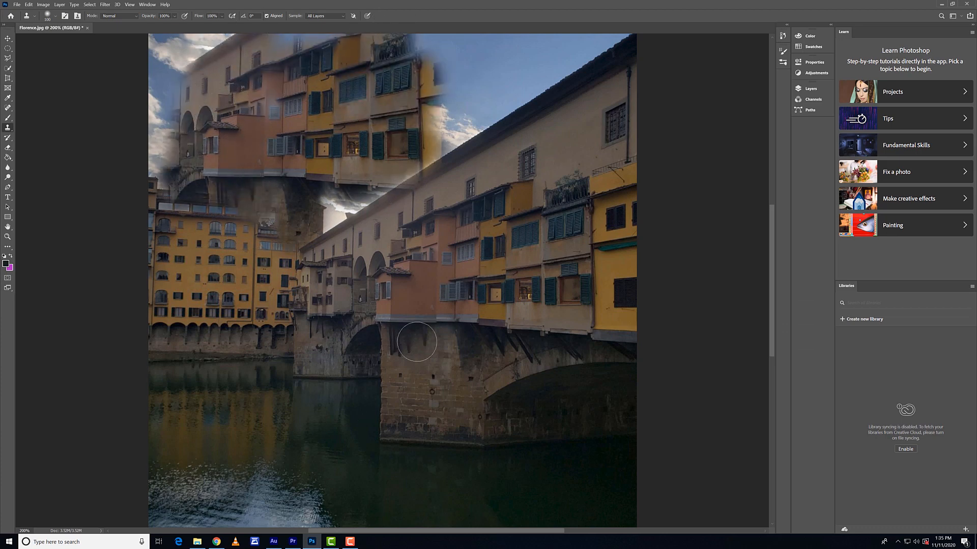
click(415, 291)
key(ctrl+z)
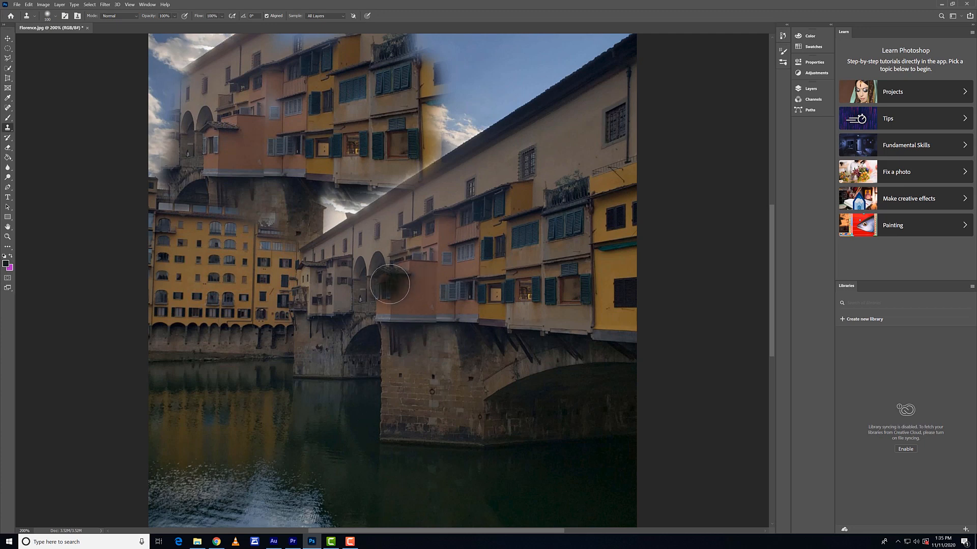
- Resample beside the orange house, clone the bridge over the river and yellow building, and undo both large clones
alt+click(369, 298)
mouse_move(191, 476)
mouse_down()
mouse_move(248, 368)
mouse_move(247, 340)
mouse_move(198, 437)
mouse_move(305, 501)
mouse_move(336, 285)
mouse_move(182, 383)
mouse_move(204, 311)
mouse_up()
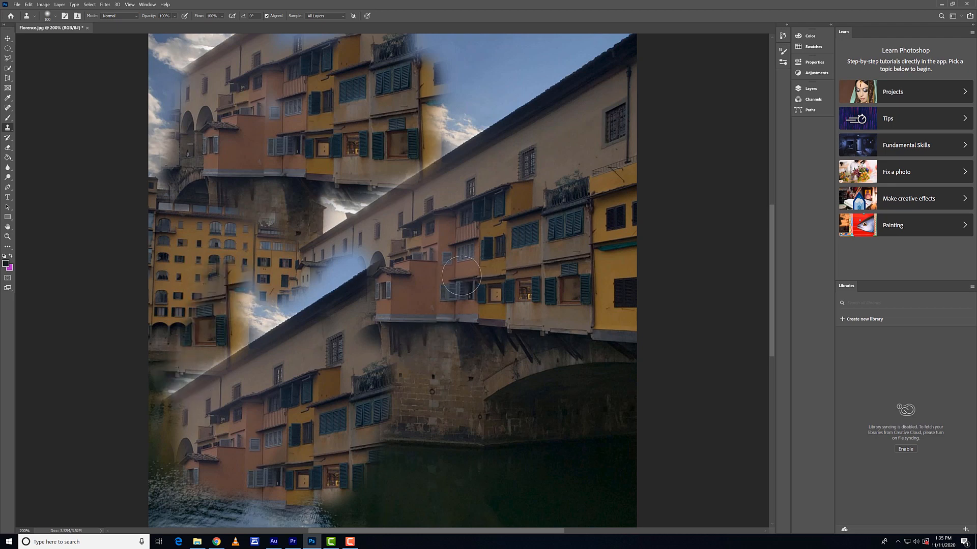
key(ctrl+z)
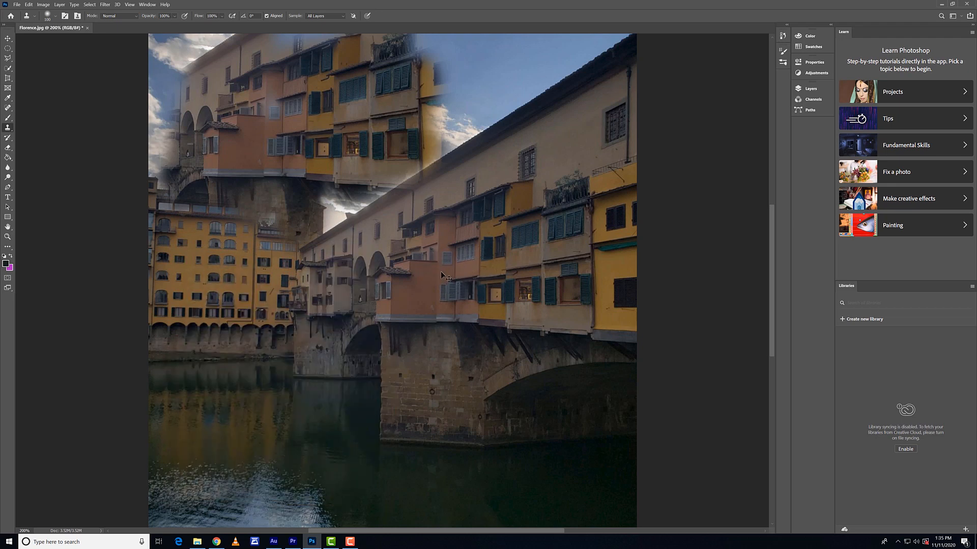
key(ctrl+z)
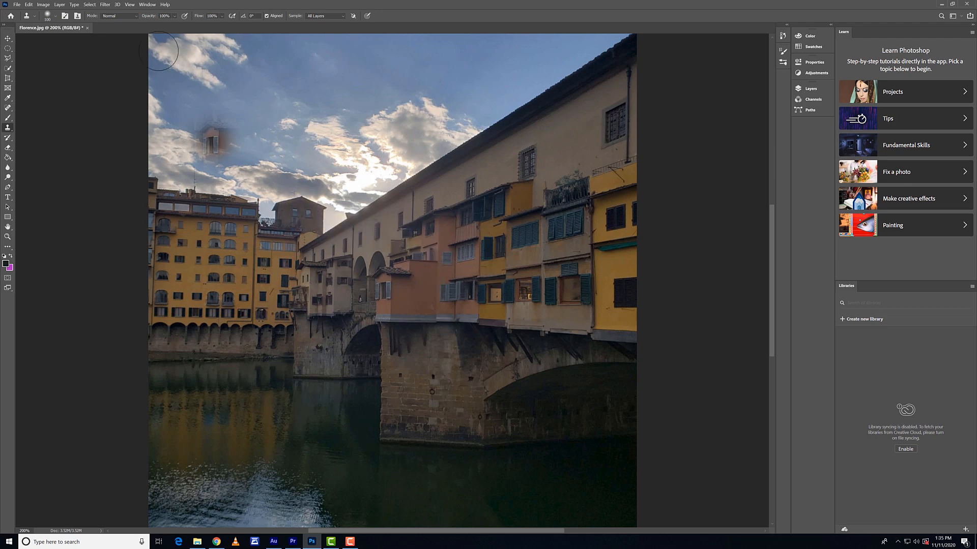
- Look through the Clone Stamp brush size, hardness and preset options, undoing any test stroke in the sky
click(54, 18)
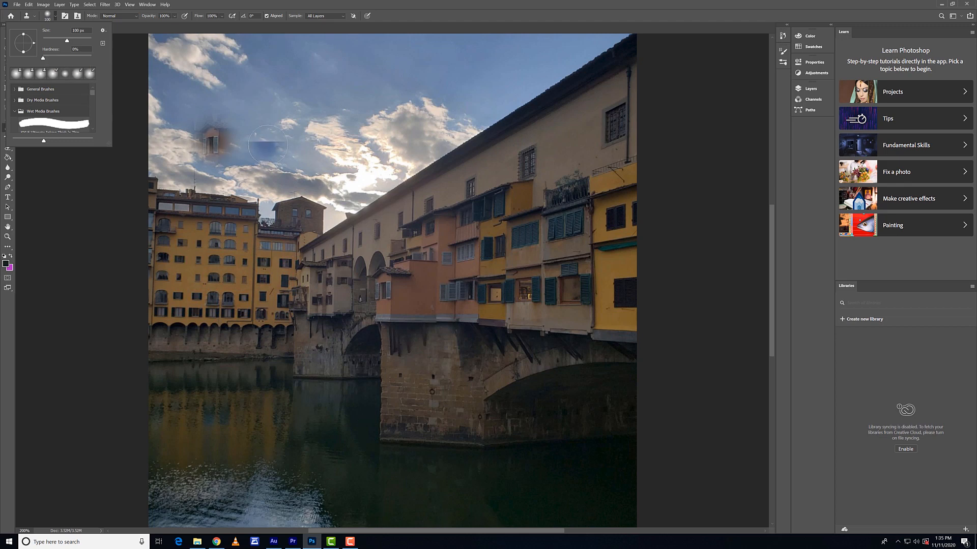
drag(207, 152, 218, 151)
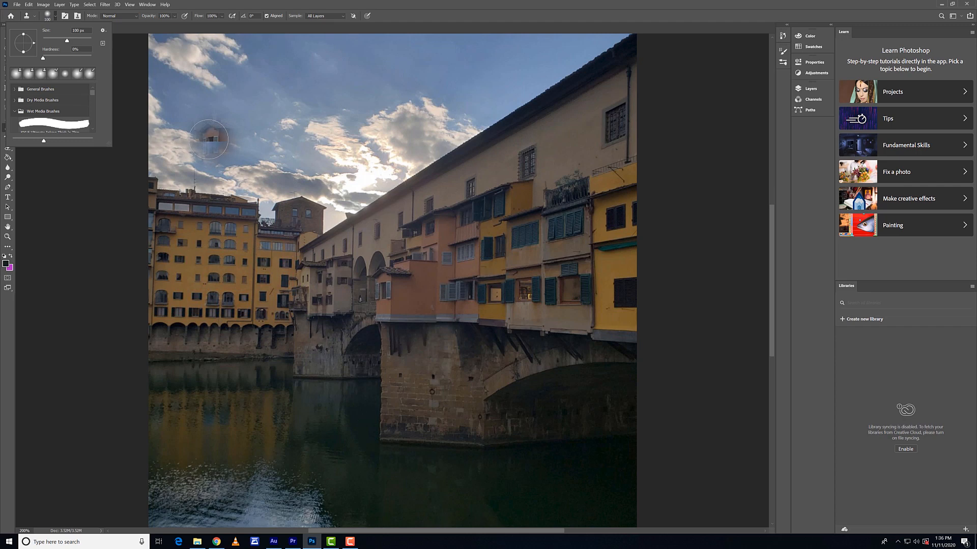
key(ctrl+z)
scroll(51, 107, down, 3)
scroll(74, 104, up, 3)
- Keep the blending mode at Normal and undo the remaining window stamp in the sky
click(101, 17)
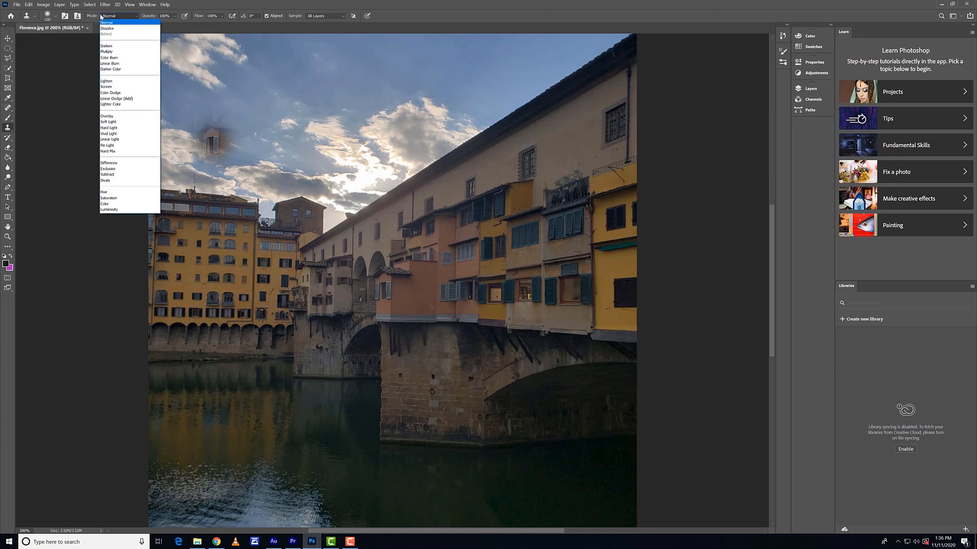
click(123, 21)
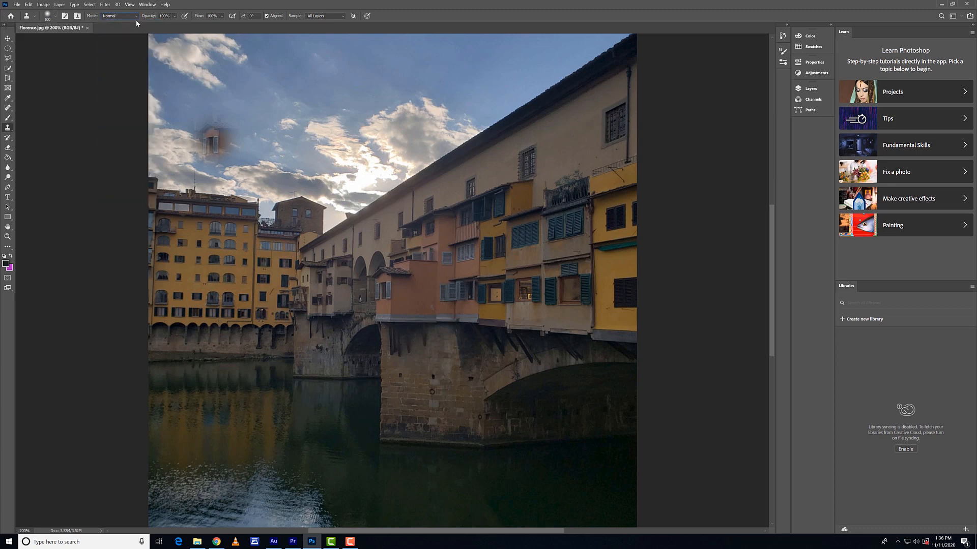
key(ctrl+z)
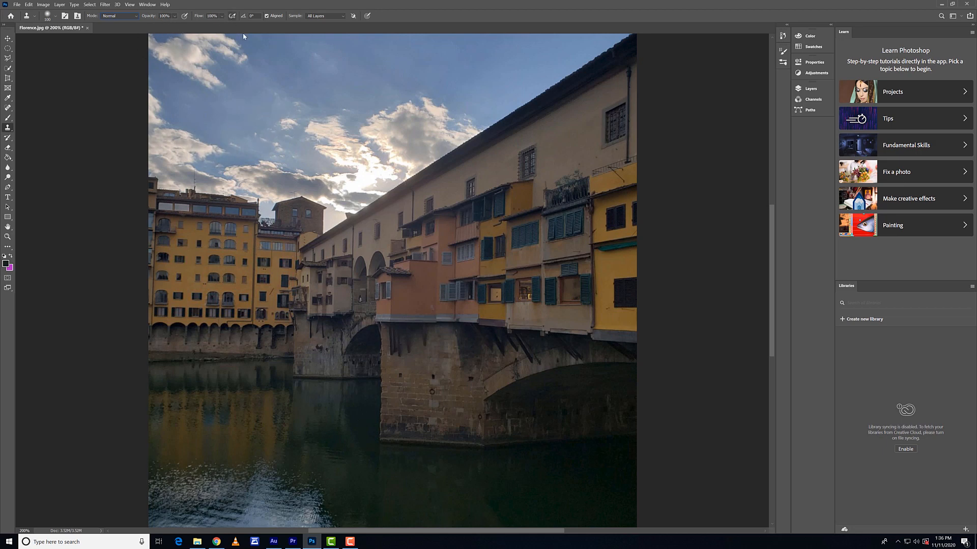
- Set the Clone Stamp flow to 36% and sample the orange house's window again
click(223, 17)
drag(235, 27, 231, 29)
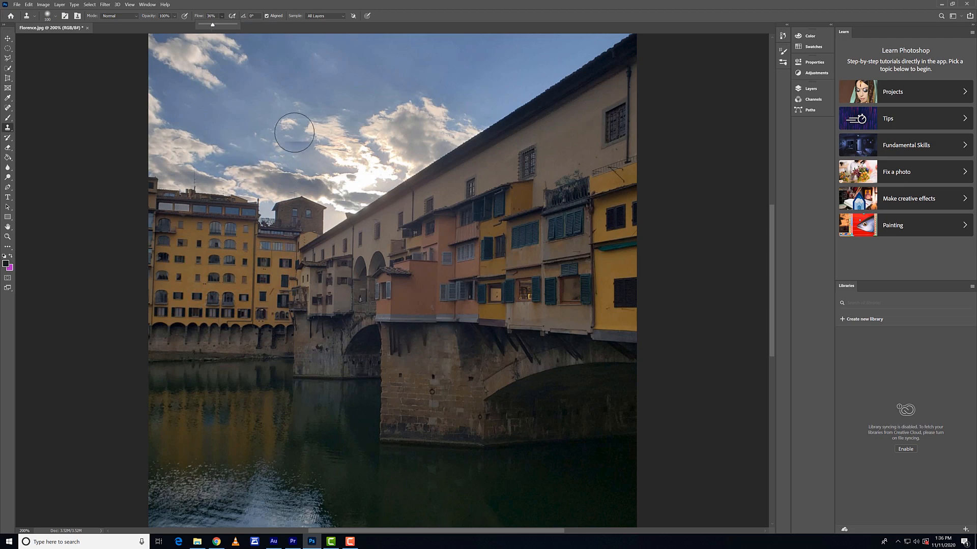
click(227, 214)
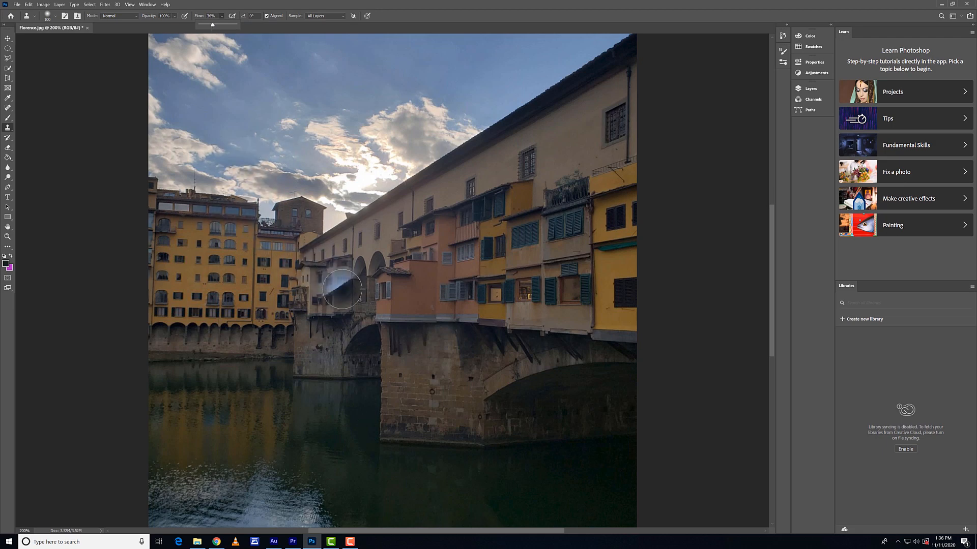
alt+click(388, 281)
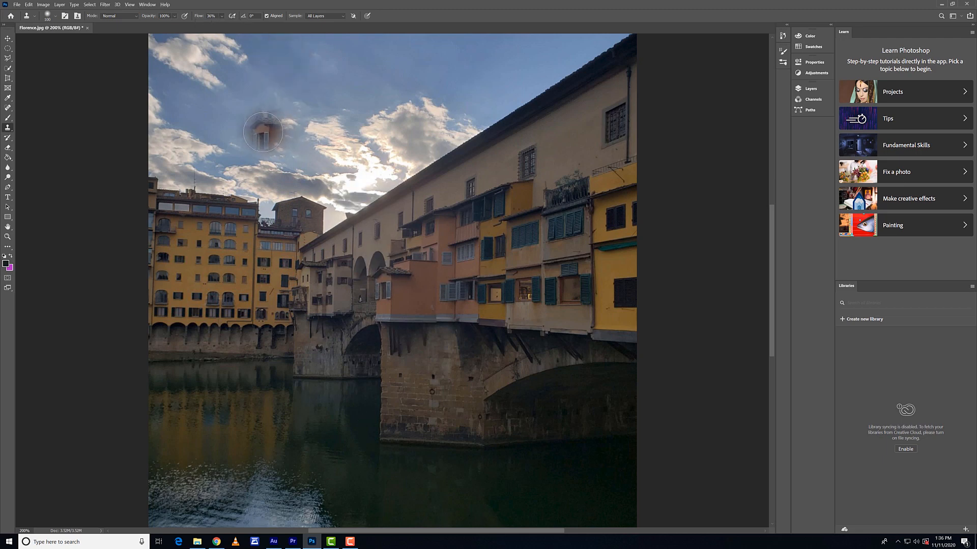
- Build up a soft copy of the orange house and bridge arches in the sky, and undo all its strokes
mouse_move(263, 133)
mouse_down()
mouse_move(241, 147)
mouse_move(284, 131)
mouse_move(248, 154)
mouse_move(294, 120)
mouse_move(216, 184)
mouse_move(238, 214)
mouse_move(307, 143)
mouse_move(299, 110)
mouse_move(266, 120)
mouse_move(249, 96)
mouse_move(231, 111)
mouse_move(220, 99)
mouse_move(197, 131)
mouse_move(246, 97)
mouse_up()
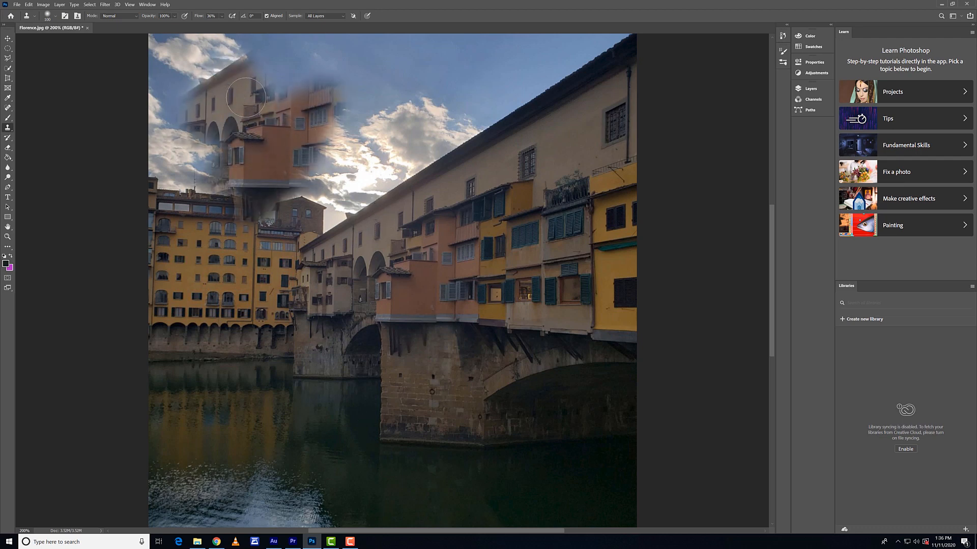
key(ctrl+z)
key(ctrl+z)
key(ctrl+z)
key(ctrl+z)
key(ctrl+z)
key(ctrl+z)
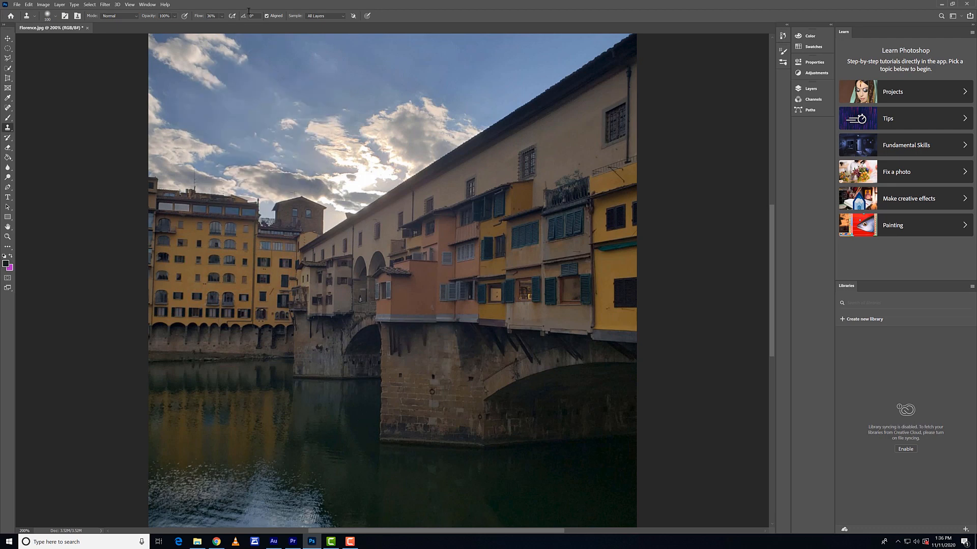
- Set the flow to 100%, clone the orange house into the sky, and undo the stroke
click(222, 16)
drag(228, 24, 250, 24)
mouse_move(240, 153)
mouse_down()
mouse_move(234, 125)
mouse_move(273, 88)
mouse_move(289, 127)
mouse_move(266, 130)
mouse_up()
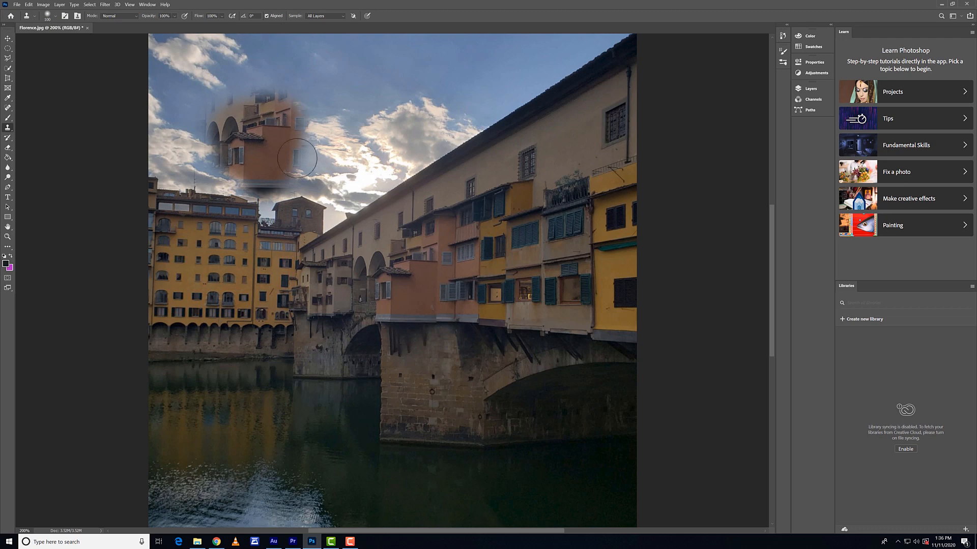
key(ctrl+z)
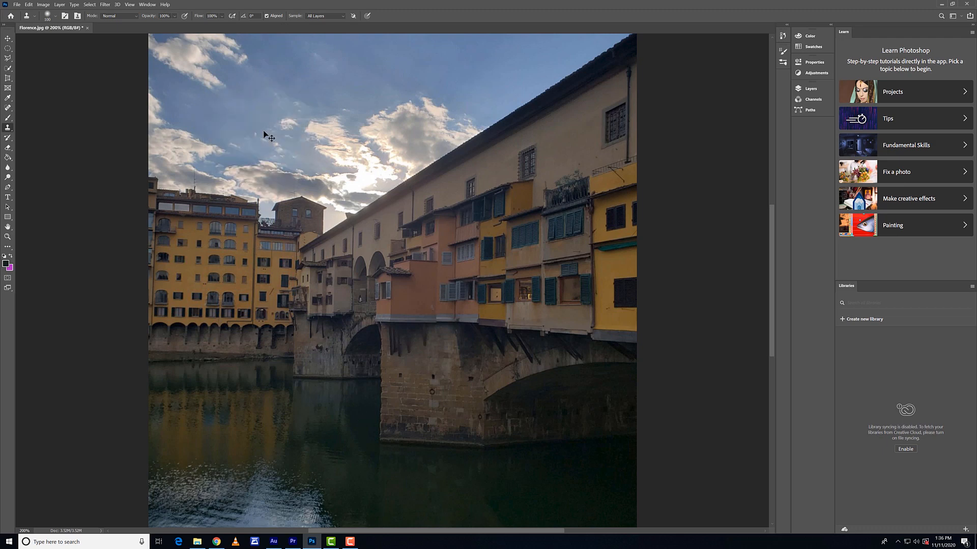
- Check the clone sampling options, keeping All Layers selected
click(327, 17)
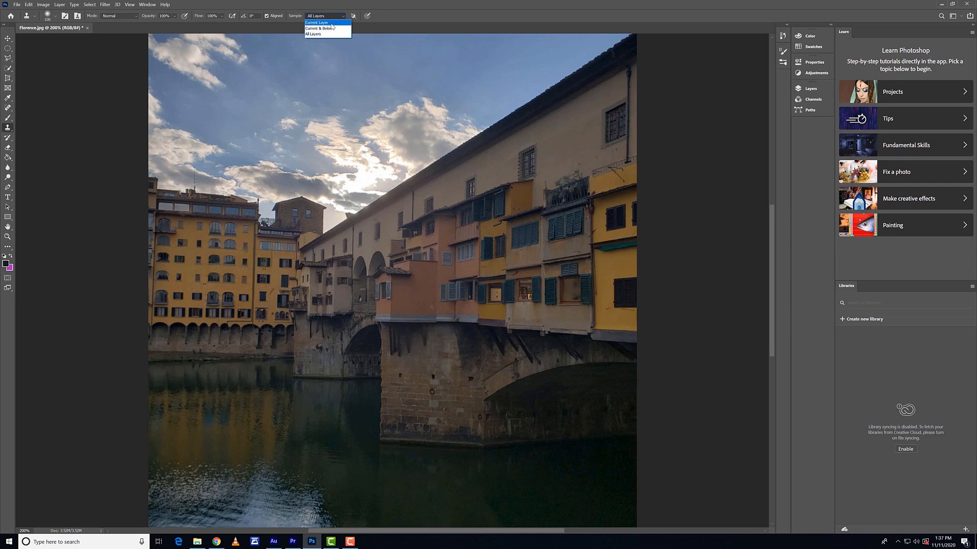
click(314, 35)
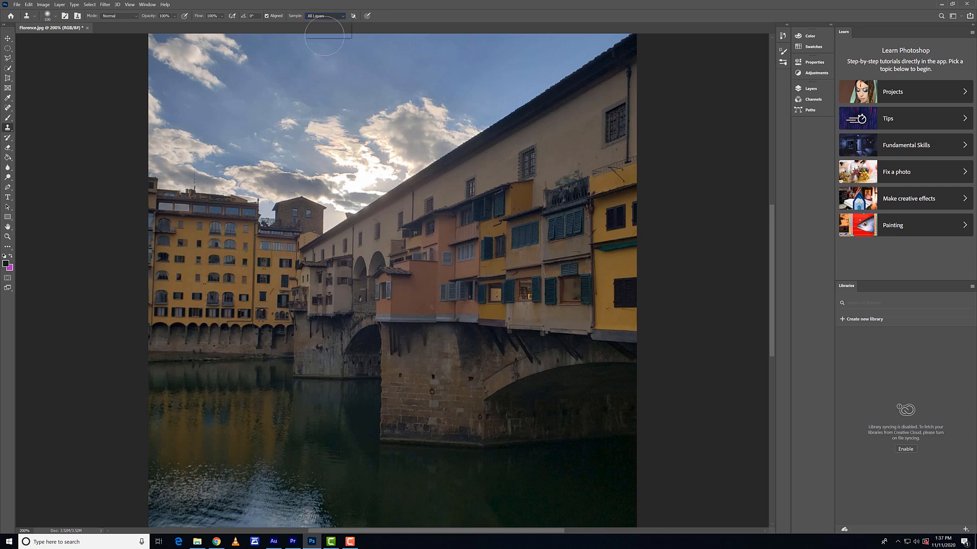
click(353, 17)
- Switch from the Clone Stamp to the Pattern Stamp tool
right_click(7, 130)
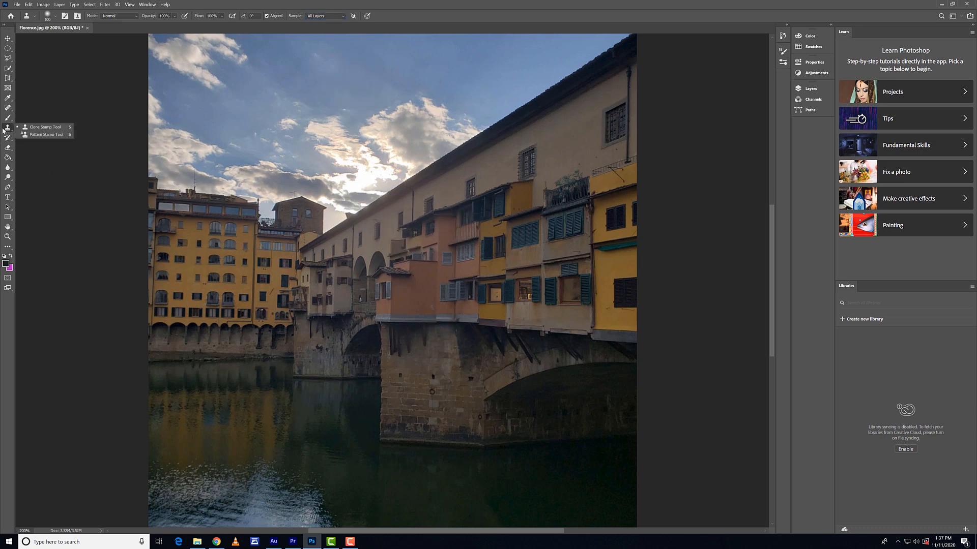
click(39, 135)
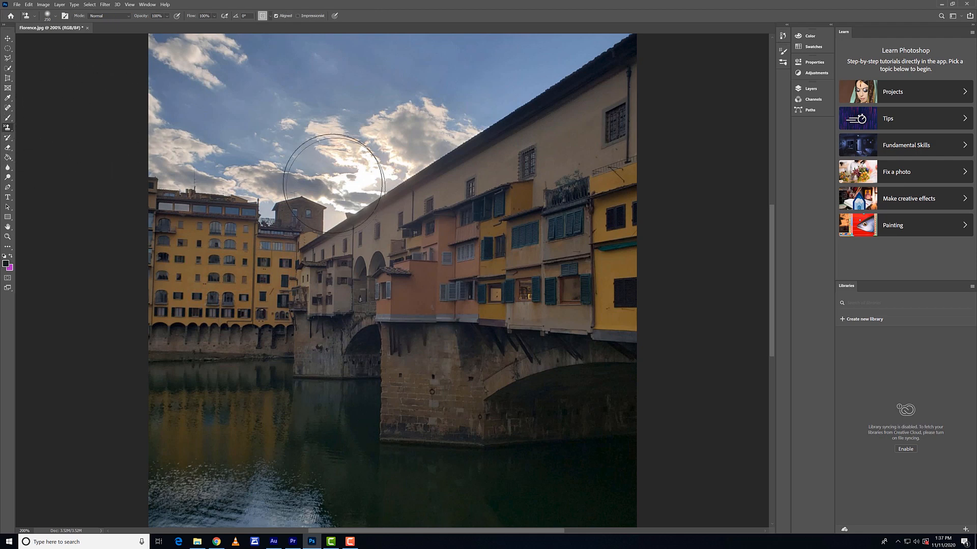
- Choose the first leaf pattern in the Trees group, paint it over most of the photo, and undo the painting
click(273, 16)
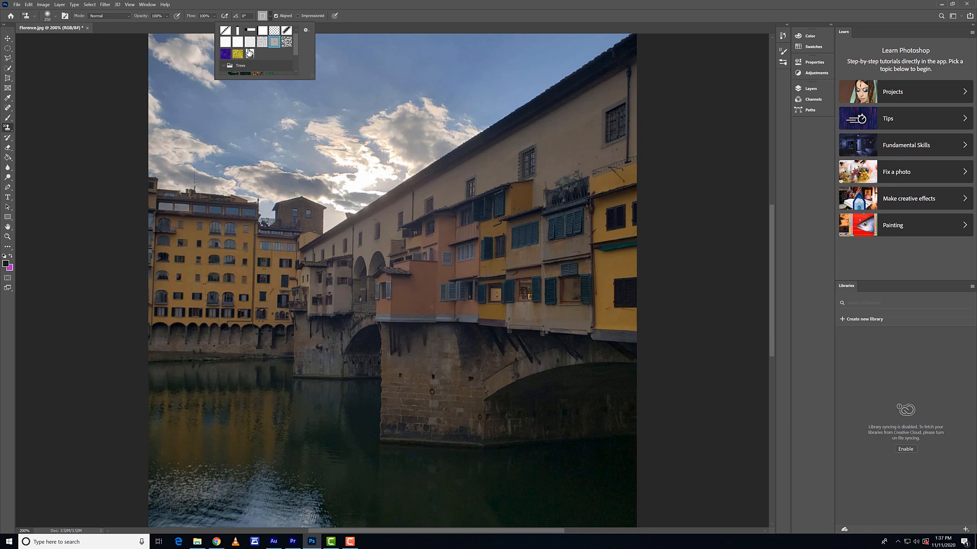
scroll(244, 59, down, 1)
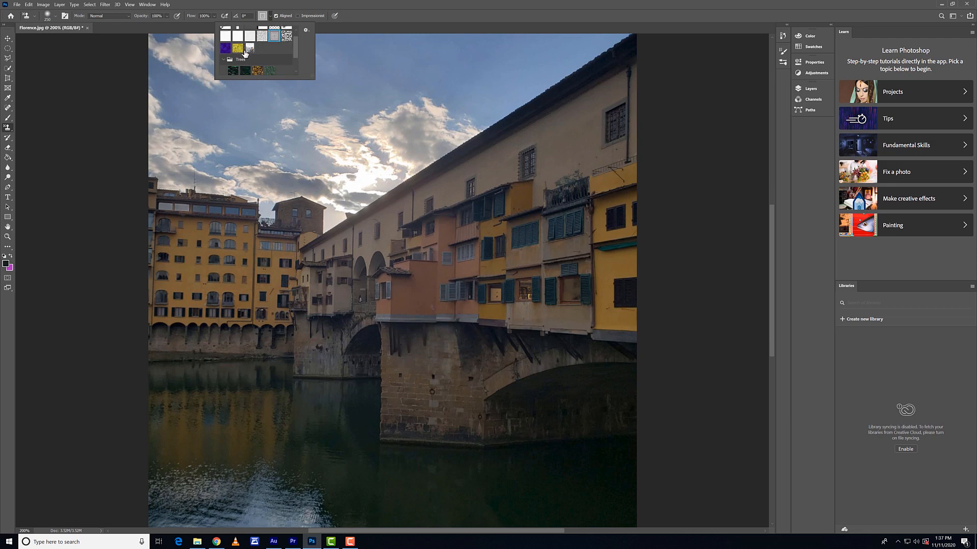
click(233, 67)
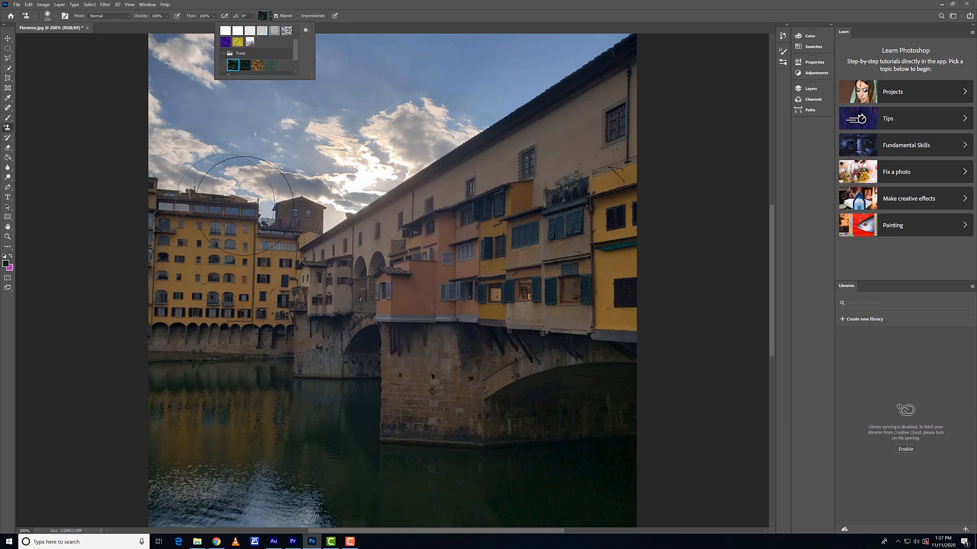
mouse_move(234, 214)
mouse_down()
mouse_move(422, 135)
mouse_move(273, 464)
mouse_move(148, 475)
mouse_move(105, 207)
mouse_move(352, 55)
mouse_up()
mouse_move(502, 82)
mouse_down()
mouse_move(607, 155)
mouse_move(543, 292)
mouse_move(605, 225)
mouse_move(620, 293)
mouse_move(563, 521)
mouse_move(419, 480)
mouse_move(466, 320)
mouse_up()
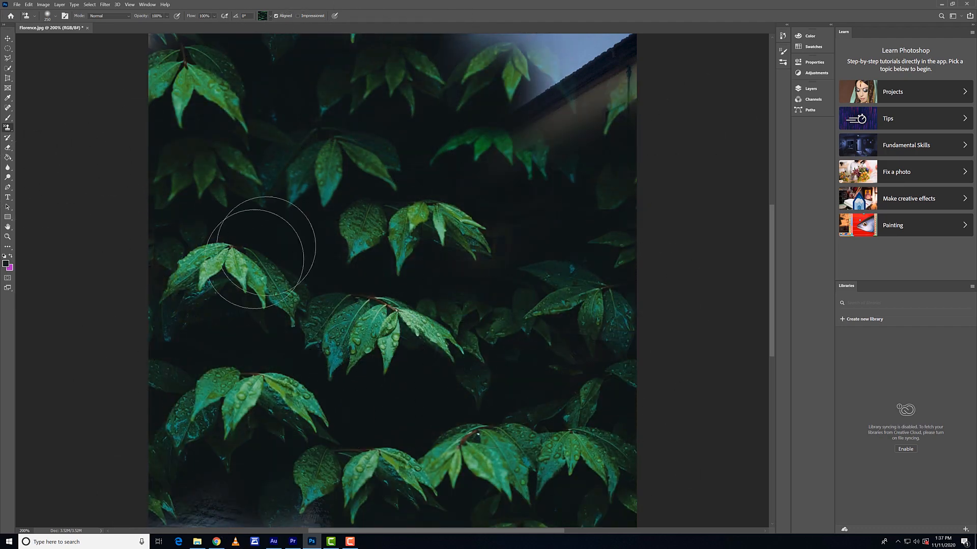
key(ctrl+z)
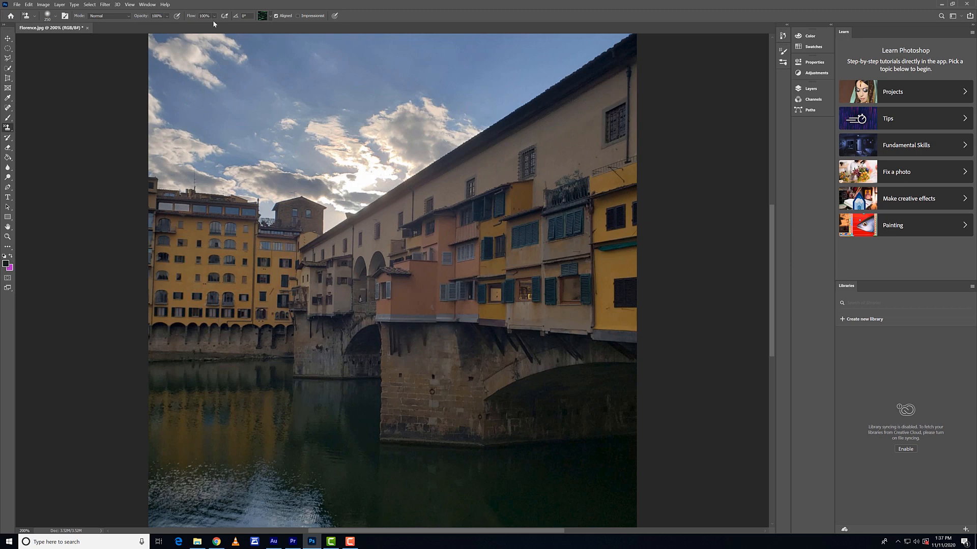
- Enable the Impressionist option, paint a leaf-pattern stroke across the sky, and undo it
click(298, 16)
mouse_move(404, 105)
mouse_down()
mouse_move(349, 131)
mouse_move(251, 266)
mouse_move(465, 313)
mouse_move(397, 244)
mouse_move(262, 185)
mouse_move(168, 295)
mouse_move(199, 316)
mouse_move(343, 207)
mouse_move(212, 103)
mouse_move(229, 56)
mouse_move(262, 59)
mouse_move(250, 57)
mouse_up()
key(ctrl+z)
- Choose the black-and-white concentric squares pattern, paint it with Impressionist off over the sky and buildings, and undo the strokes
click(270, 17)
click(274, 34)
mouse_move(283, 163)
mouse_down()
mouse_move(366, 192)
mouse_move(356, 183)
mouse_up()
key(ctrl+z)
mouse_move(366, 199)
mouse_down()
mouse_move(372, 188)
mouse_move(432, 198)
mouse_move(325, 315)
mouse_move(214, 168)
mouse_move(204, 240)
mouse_up()
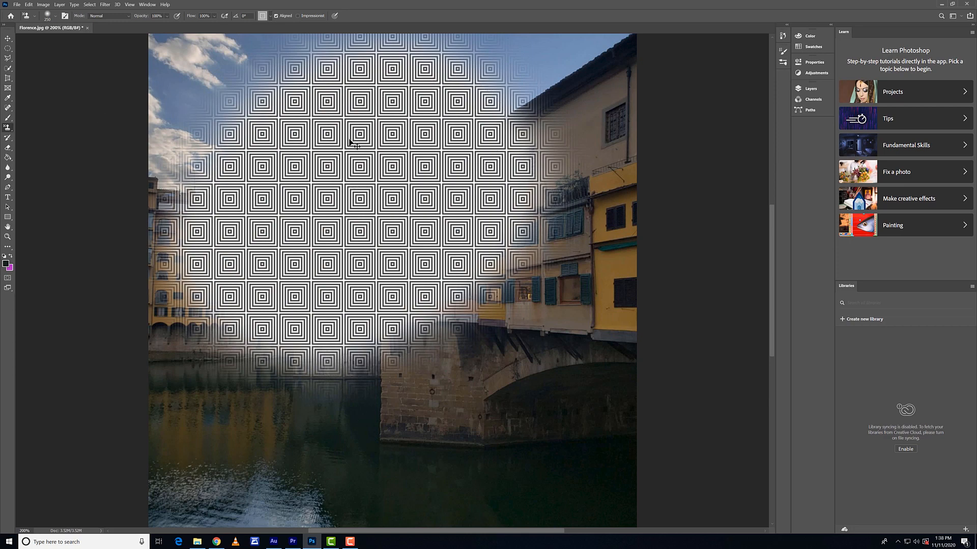
key(ctrl+z)
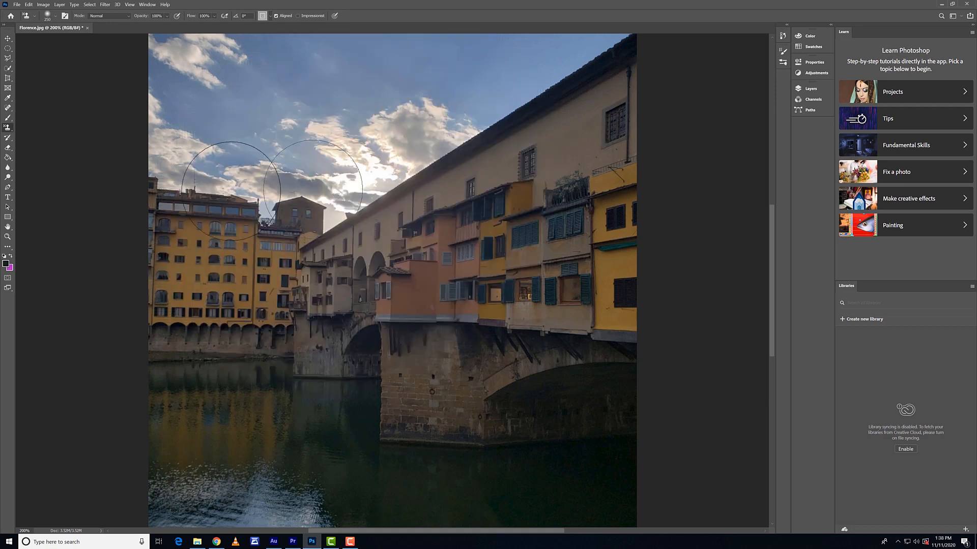